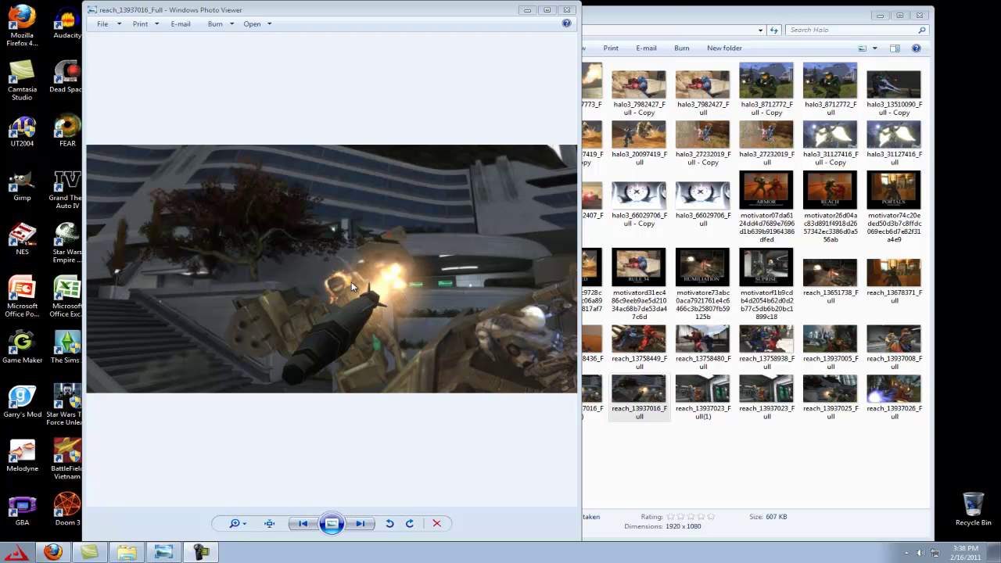
Minimize the Halo folder window and move the reach_13937016_Full preview to the middle of the desktop for viewing.
left_click_drag(691, 14, 747, 45)
left_click_drag(323, 11, 265, 36)
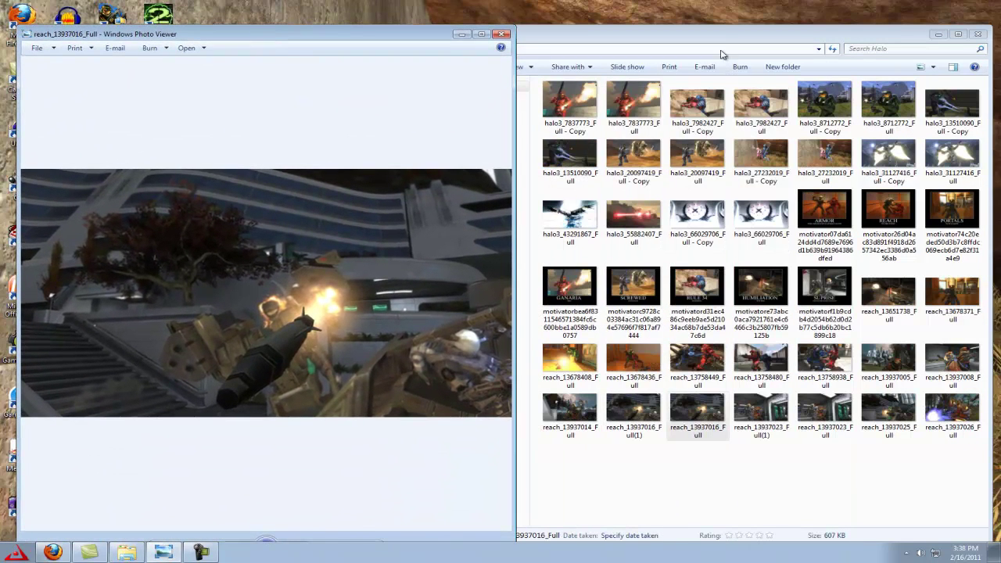
left_click_drag(722, 54, 686, 61)
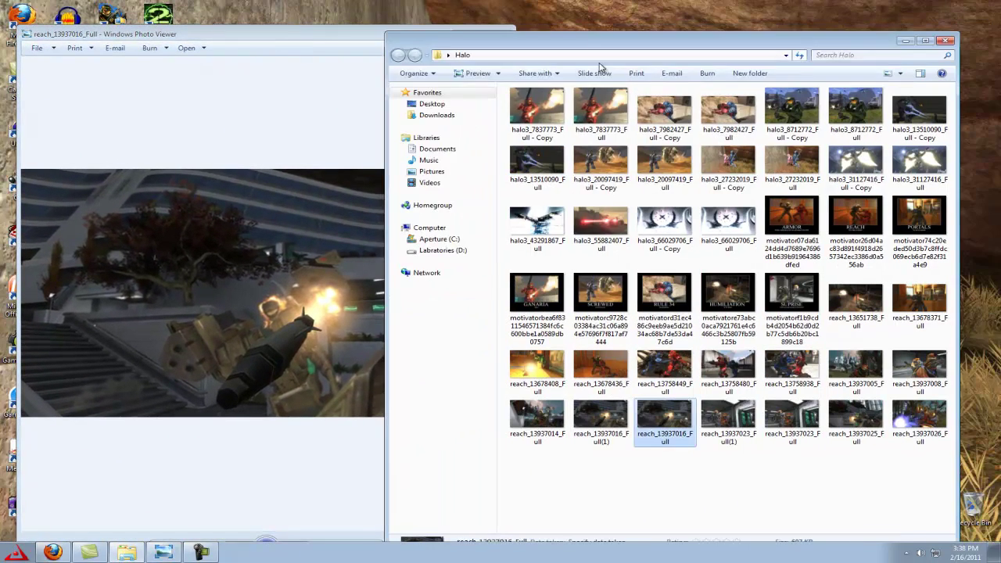
left_click(904, 41)
left_click_drag(297, 33, 520, 43)
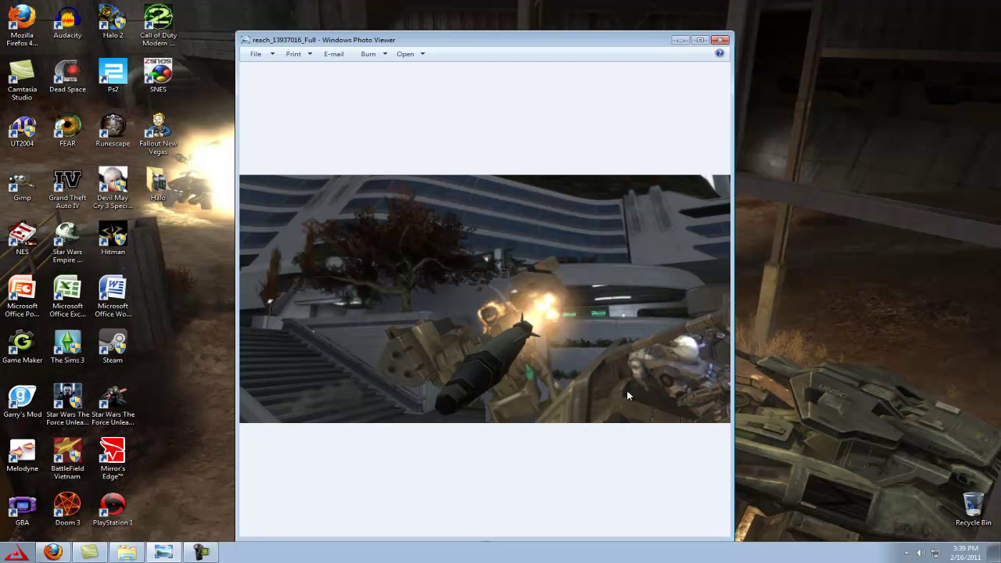
scroll(493, 325, "up", 1)
scroll(493, 325, "down", 1)
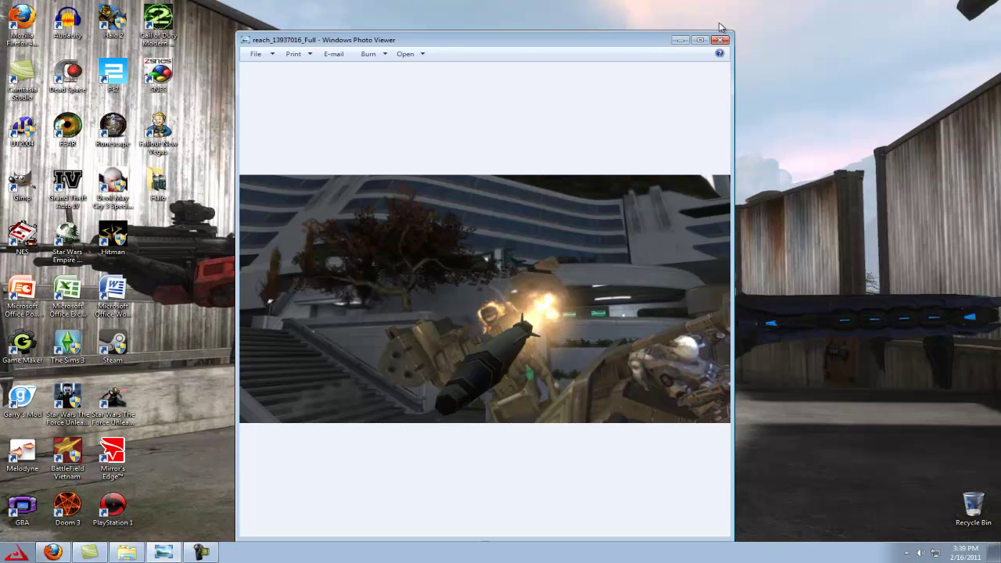
Close the photo preview and open reach_13937016_Full(1) from the Halo folder in GIMP.
left_click(721, 40)
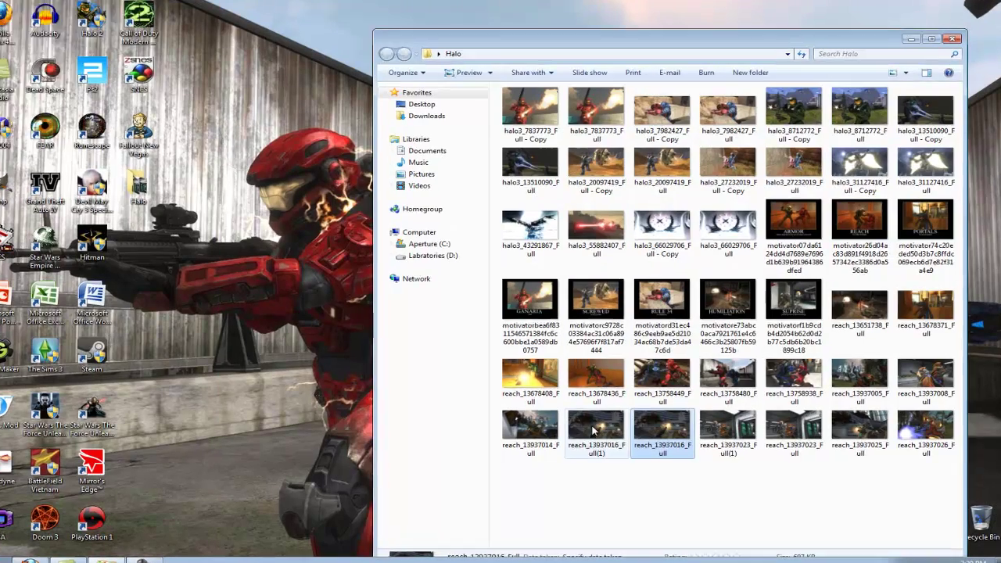
right_click(599, 435)
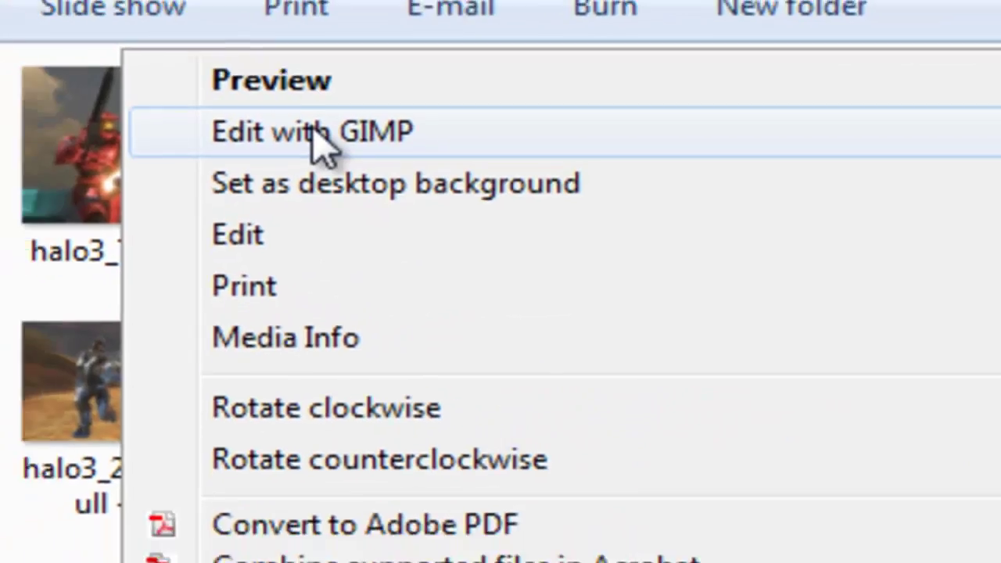
left_click(367, 125)
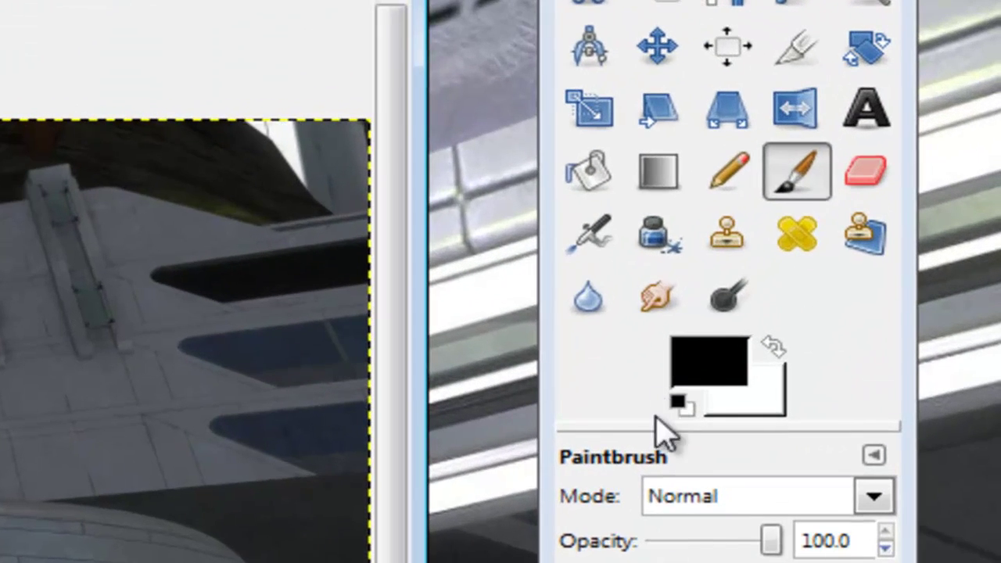
Choose the Blur / Sharpen tool with the Circle Fuzzy (19) brush.
left_click(588, 297)
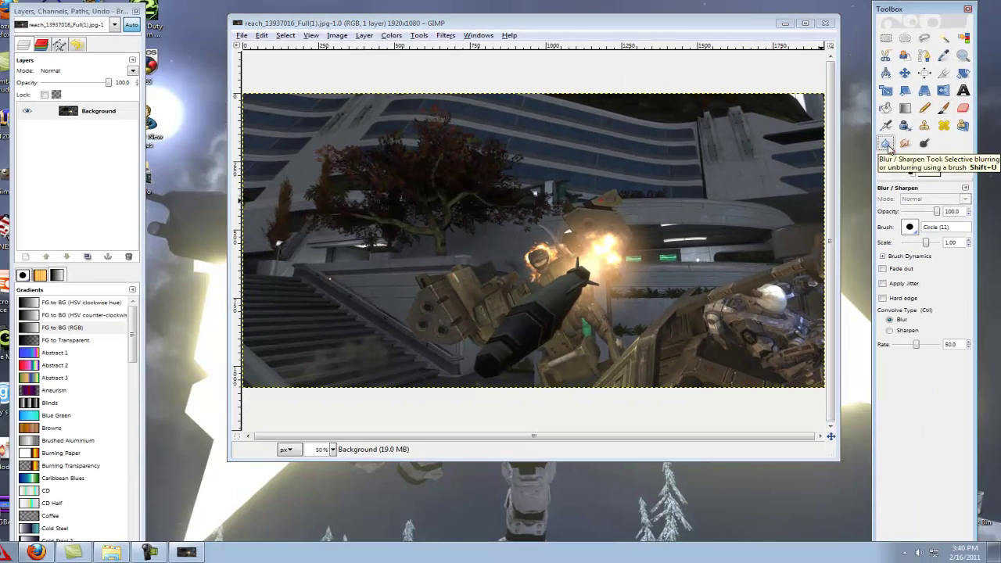
left_click(910, 228)
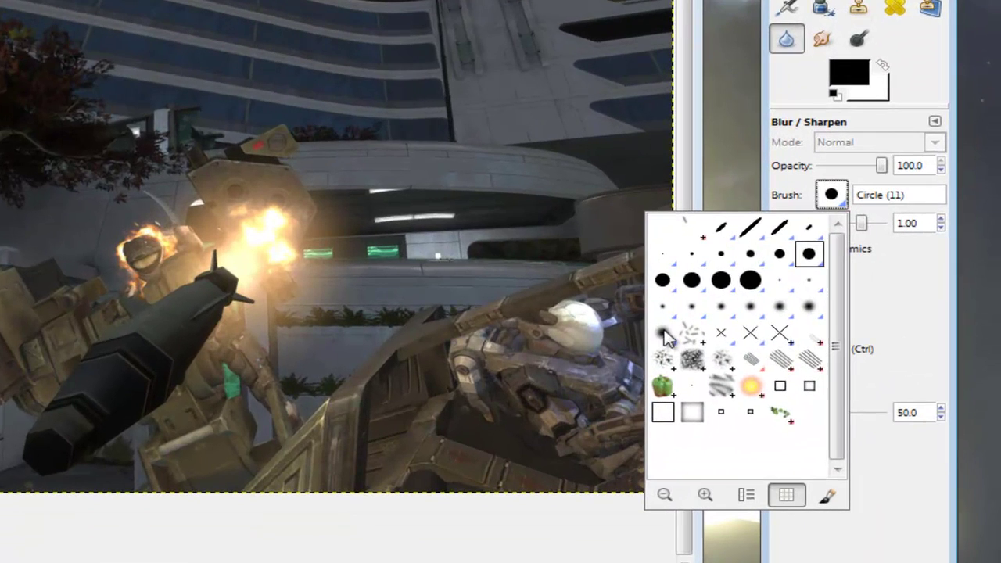
left_click(821, 302)
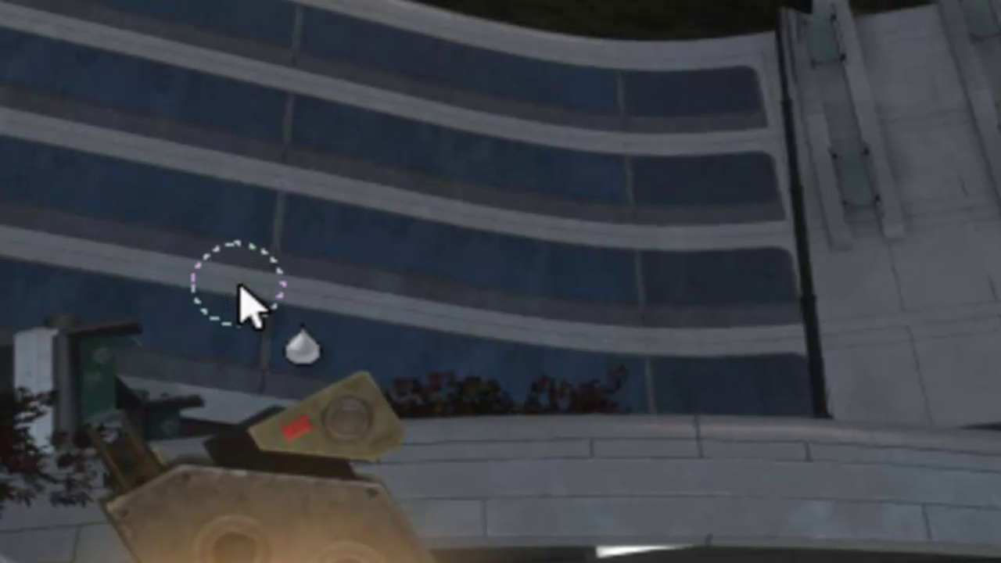
Enlarge the blur brush to a scale of 10.00 and set the blur rate to 69.1.
key("bracketright")
key("bracketright")
key("bracketright")
key("bracketright")
key("bracketright")
key("bracketright")
key("bracketright")
key("bracketright")
key("bracketright")
key("bracketright")
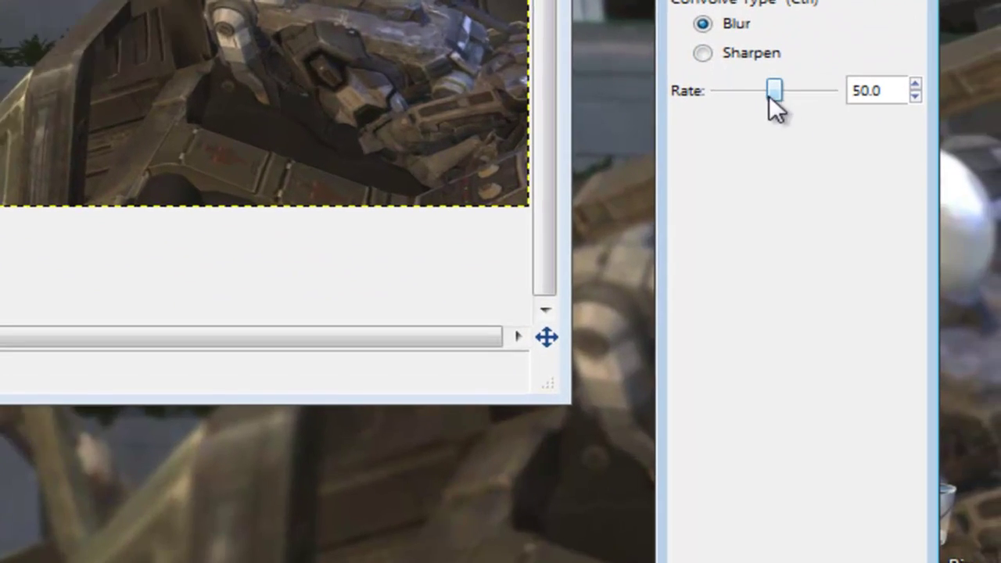
left_click_drag(1000, 324, 1000, 326)
left_click_drag(508, 242, 561, 246)
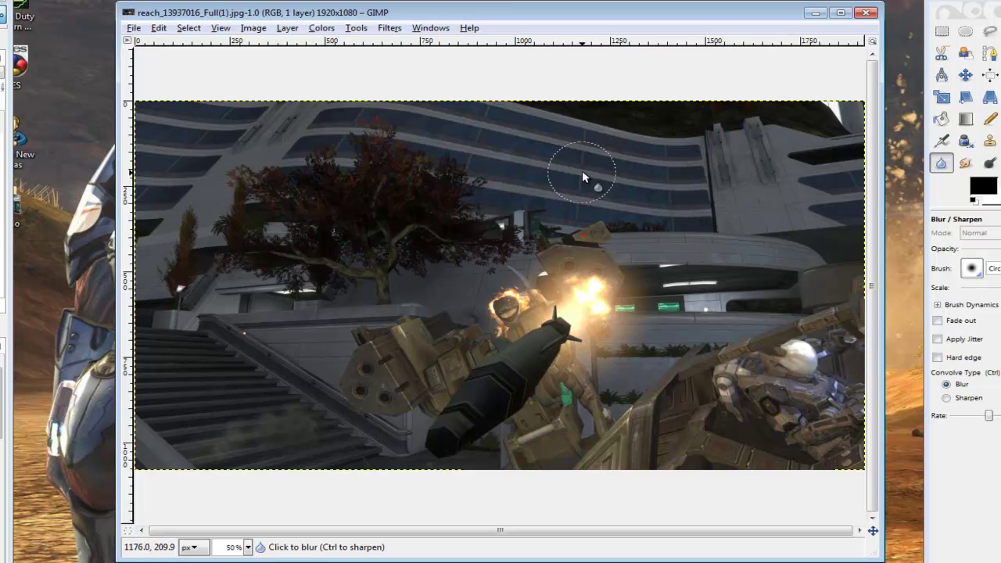
Blur the building facade behind the tree and the background toward the staircase with brush strokes.
mouse_move(576, 131)
left_mouse_down()
mouse_move(788, 110)
mouse_move(834, 134)
mouse_move(785, 138)
mouse_move(851, 143)
mouse_move(812, 222)
mouse_move(801, 212)
mouse_move(644, 231)
mouse_move(675, 254)
mouse_move(655, 240)
mouse_move(721, 221)
mouse_move(495, 206)
left_mouse_up()
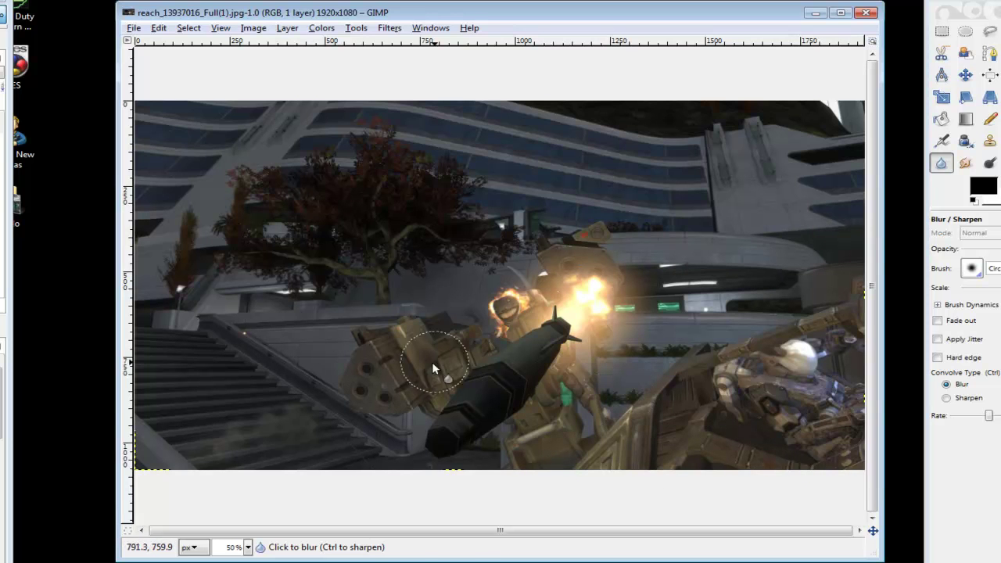
left_click_drag(434, 368, 350, 384)
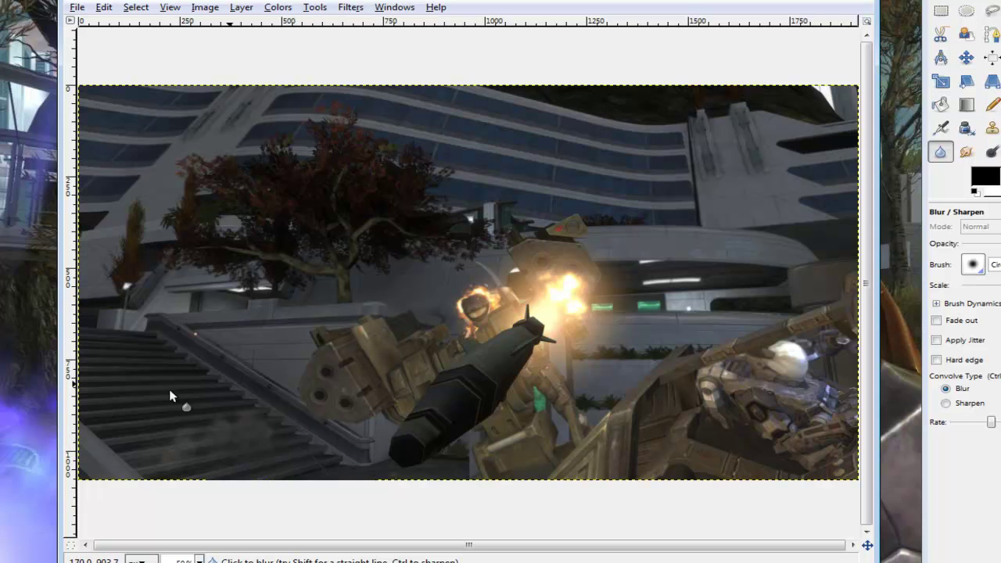
Switch to the Halo folder in Windows Explorer and look at the saved, unedited reach_13937016_Full(1) picture.
key("alt+Tab")
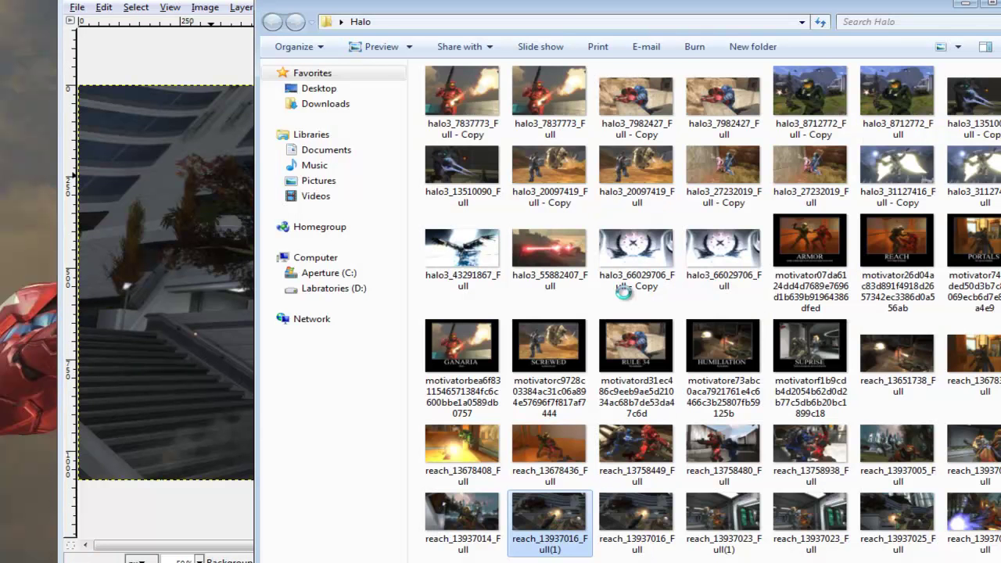
key("Menu")
left_click(626, 72)
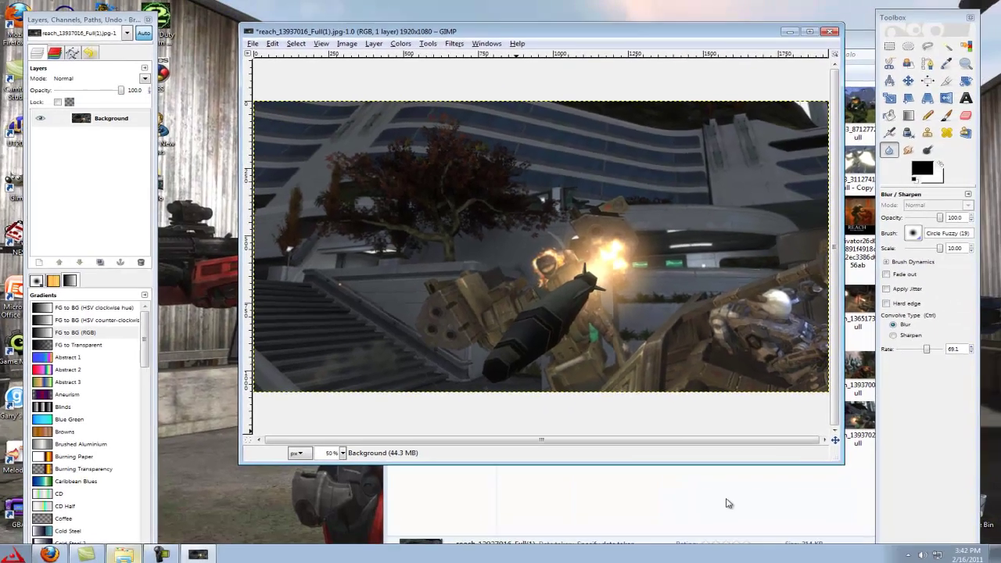
Open the Pictures library in Windows Explorer, search it for "Worl" and clear the search.
left_click(727, 504)
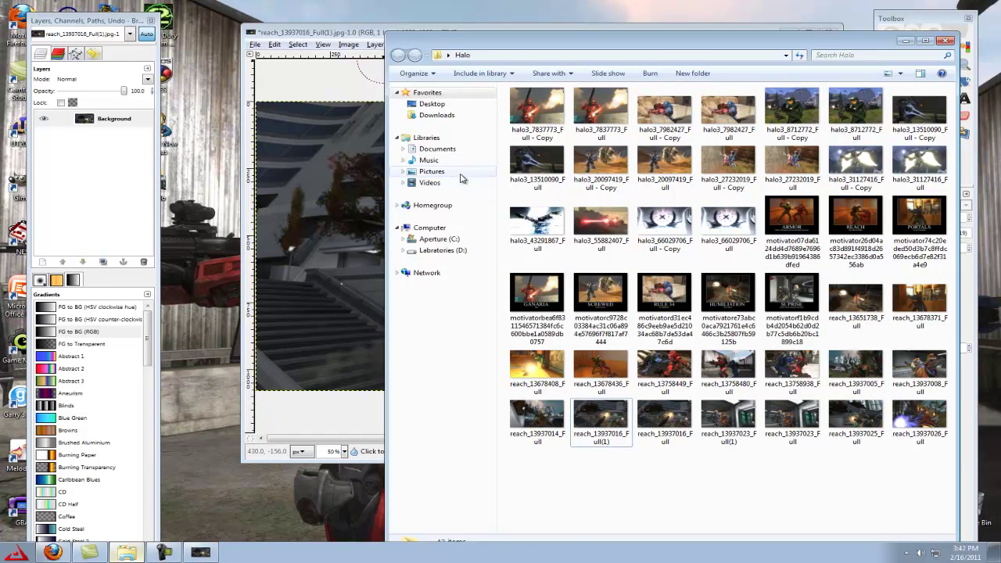
left_click(434, 171)
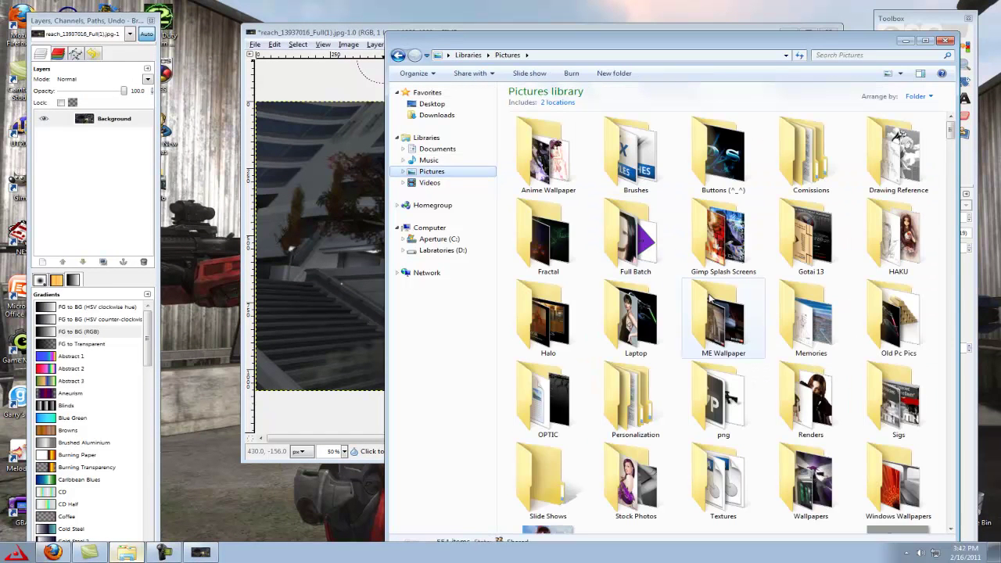
scroll(957, 145, "down", 5)
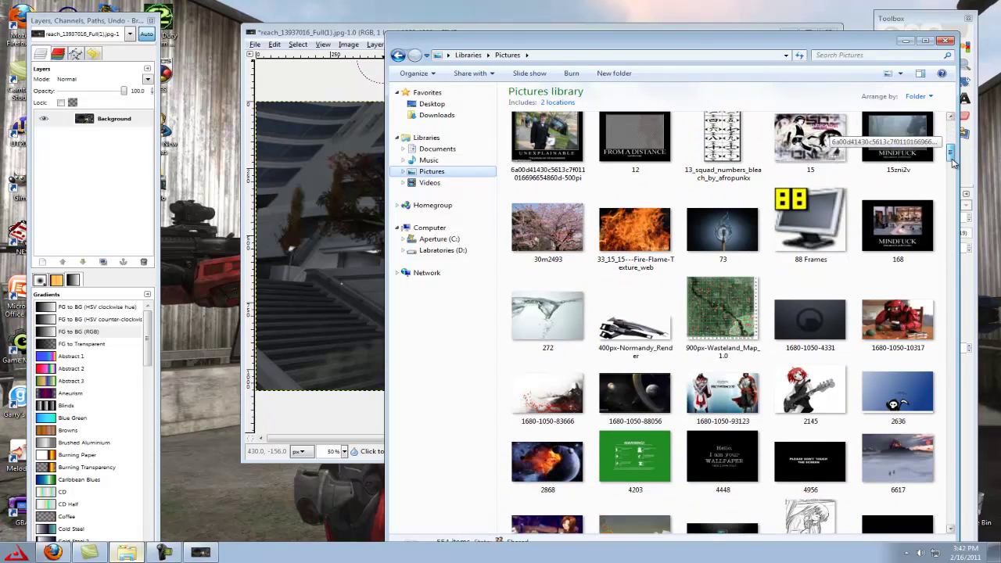
left_click(879, 56)
type("Worl")
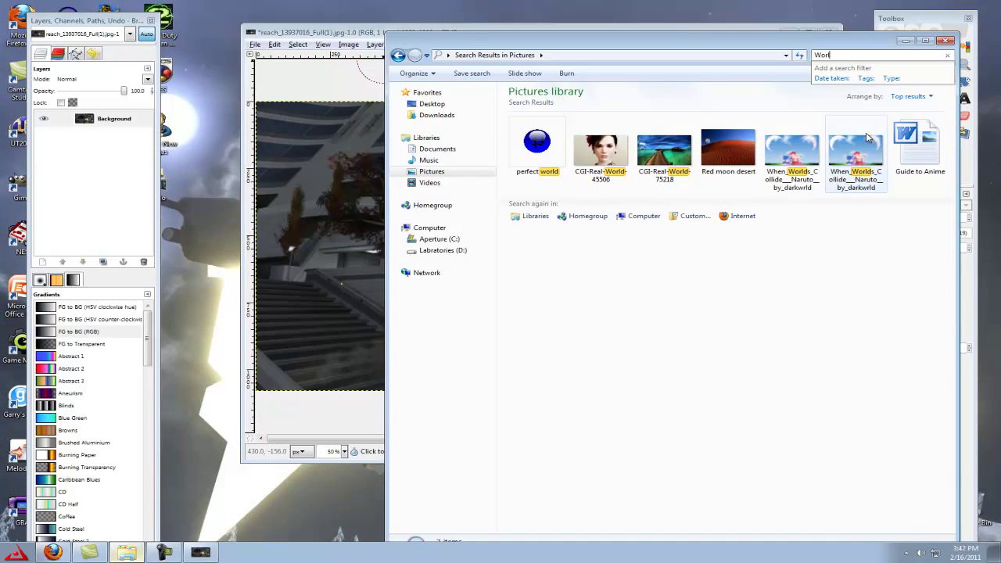
key("BackSpace")
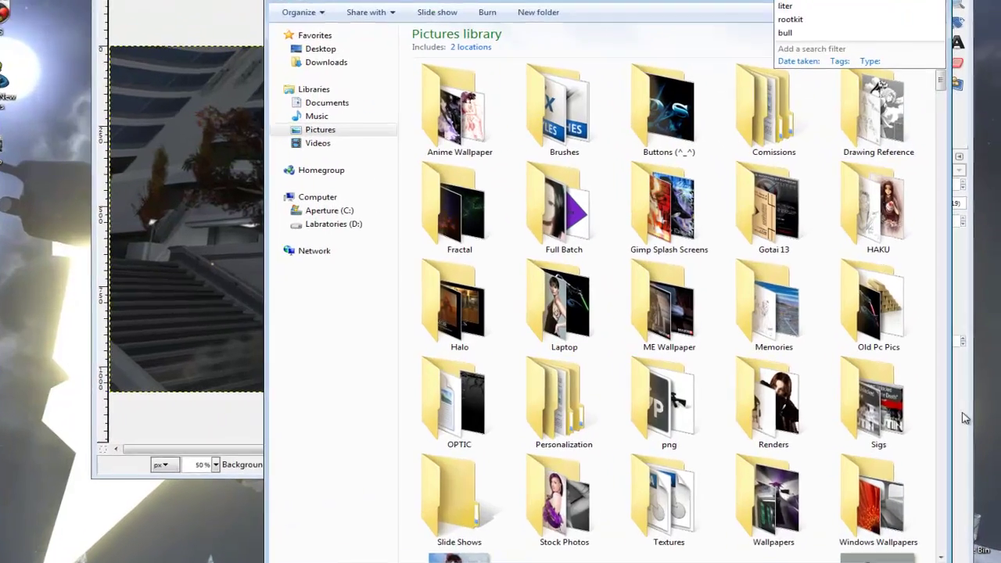
Look through the picture thumbnails in the Pictures library down to its last files for an edited example picture.
scroll(900, 400, "down", 20)
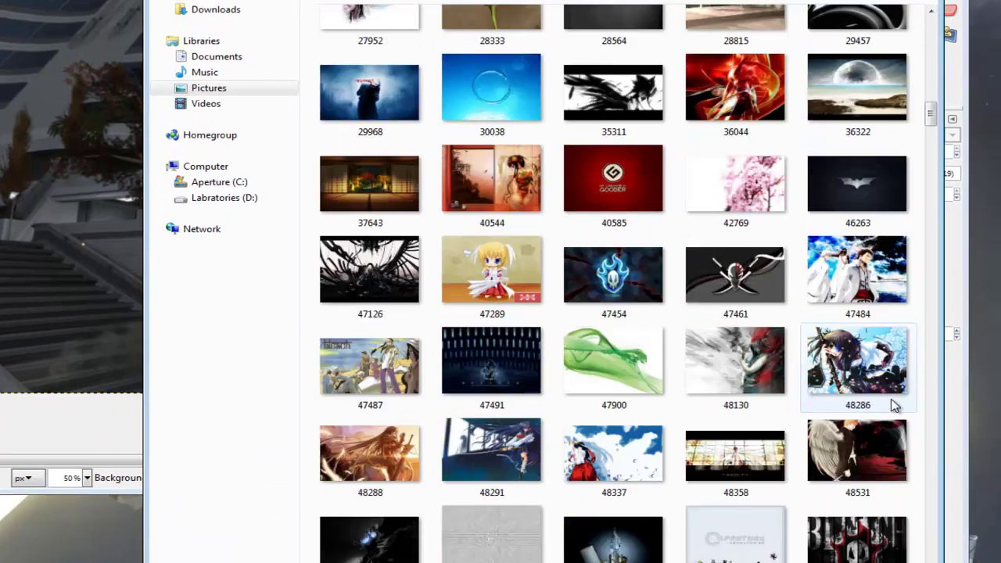
scroll(896, 405, "down", 8)
scroll(896, 406, "down", 20)
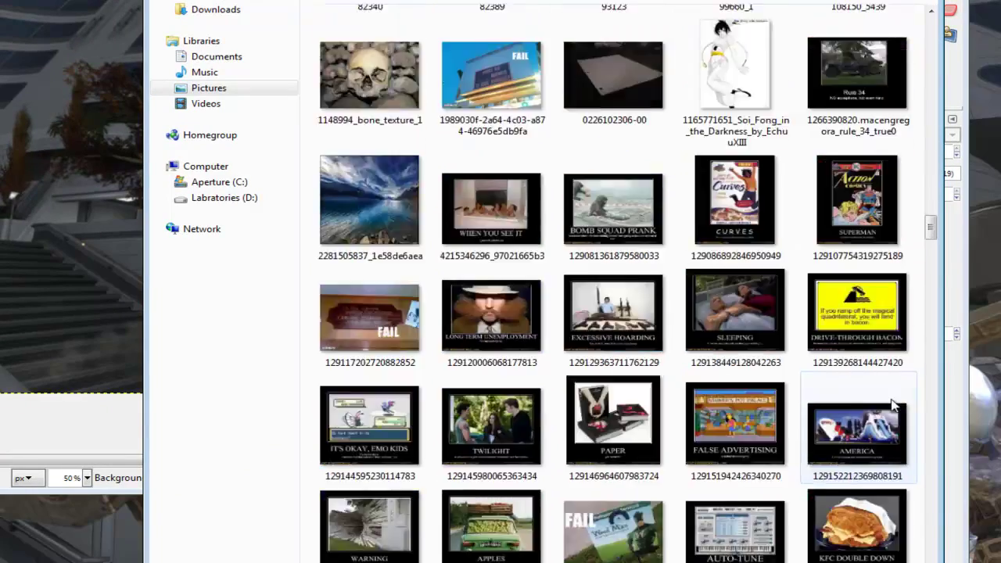
scroll(896, 406, "down", 15)
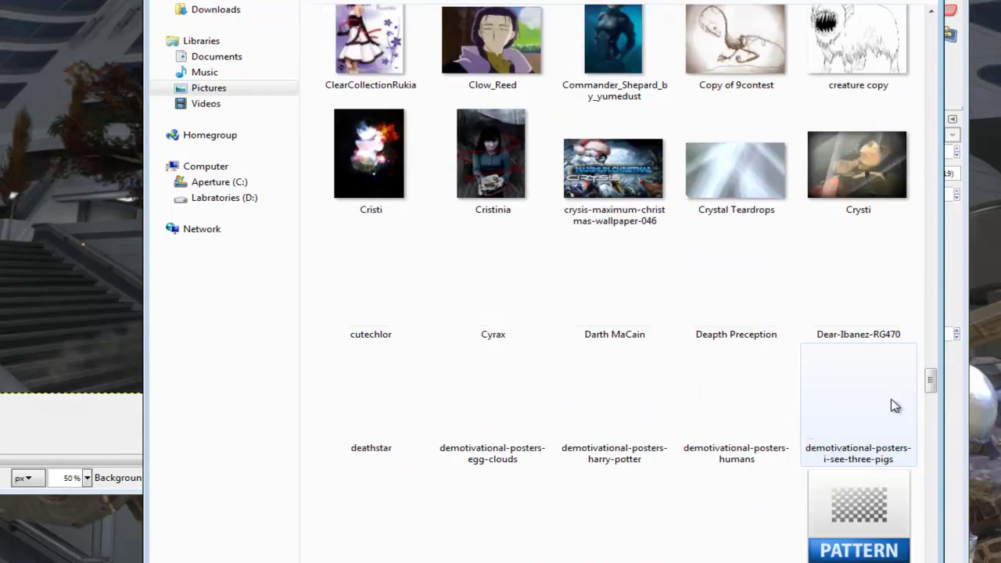
scroll(896, 406, "down", 8)
scroll(896, 406, "down", 6)
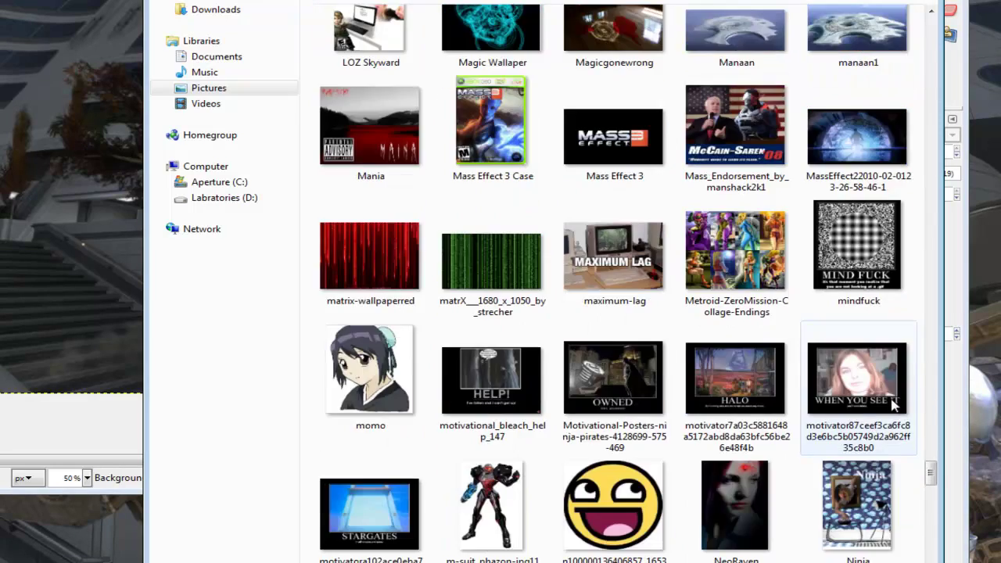
scroll(895, 404, "down", 20)
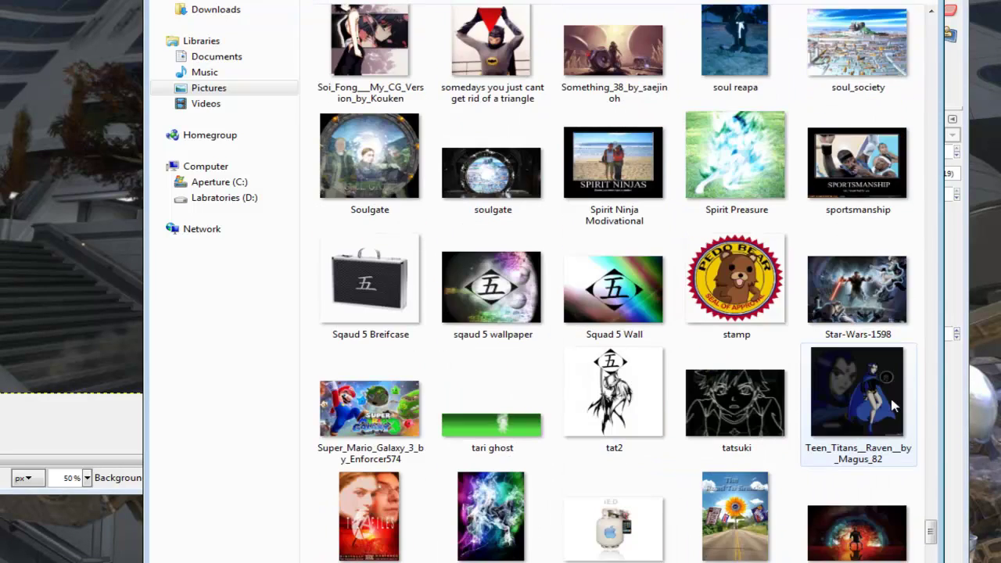
scroll(896, 406, "down", 10)
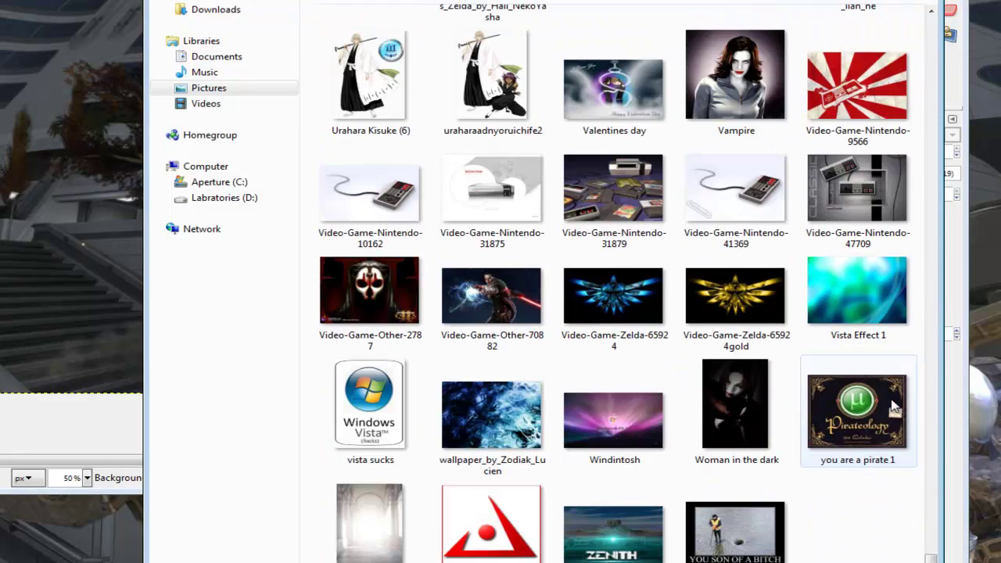
Scan the Pictures library thumbnails back up to the folders at its beginning.
scroll(896, 406, "up", 20)
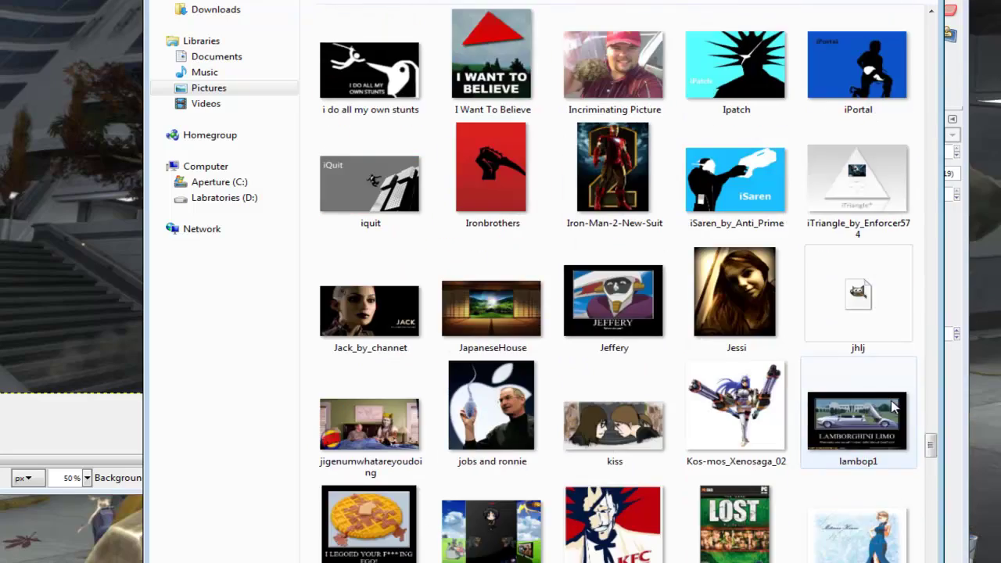
scroll(896, 405, "up", 20)
scroll(896, 408, "up", 20)
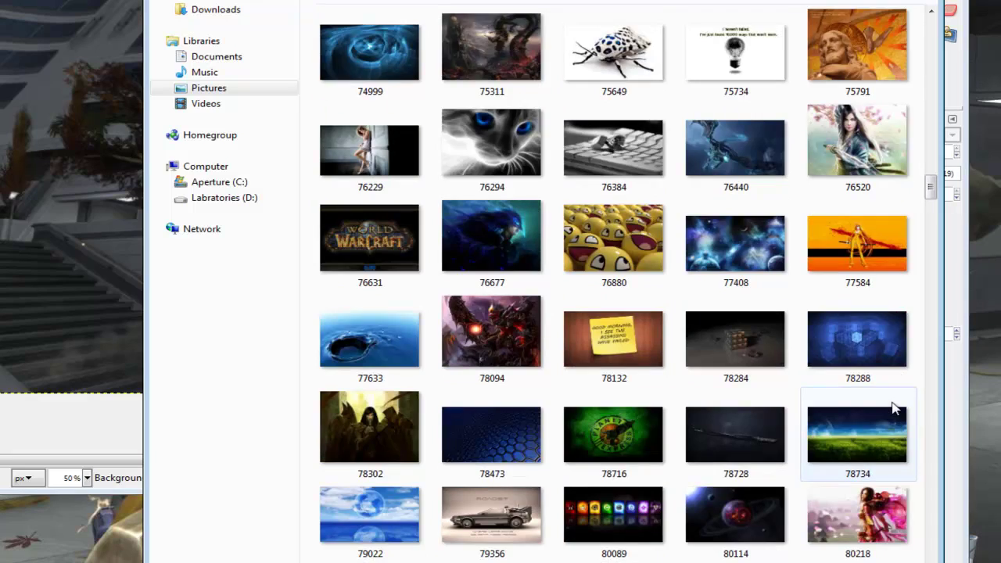
scroll(896, 409, "up", 20)
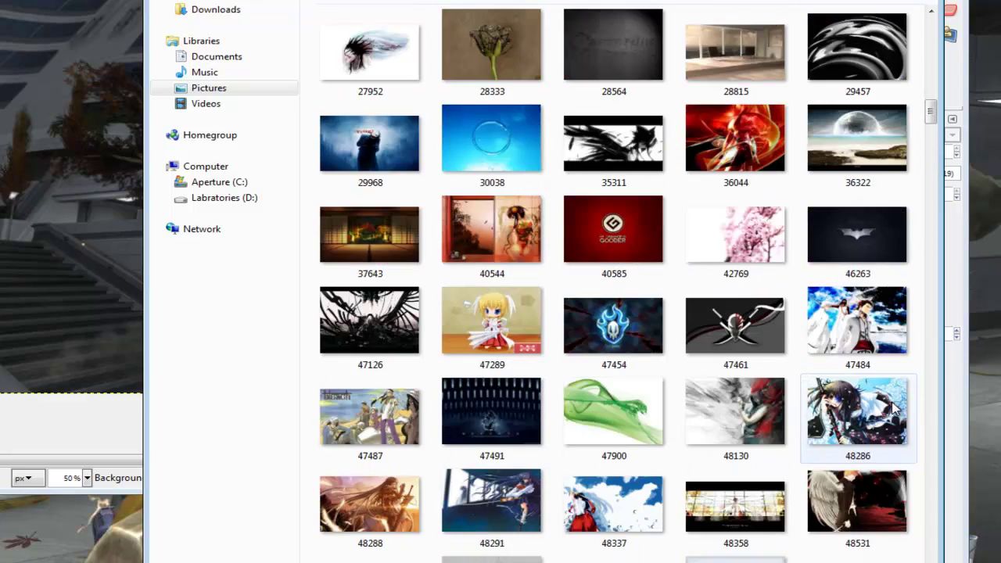
scroll(896, 407, "up", 20)
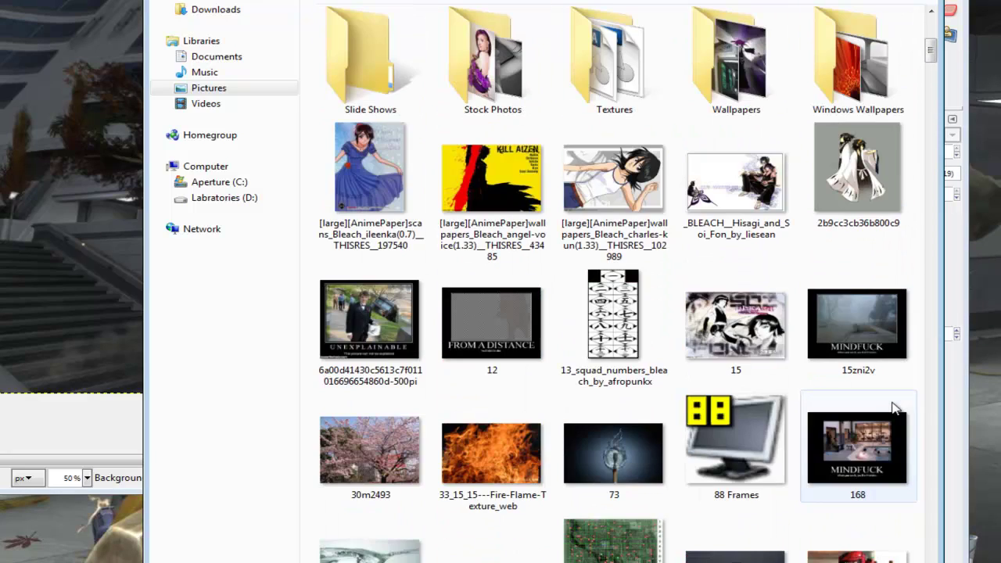
scroll(806, 440, "down", 3)
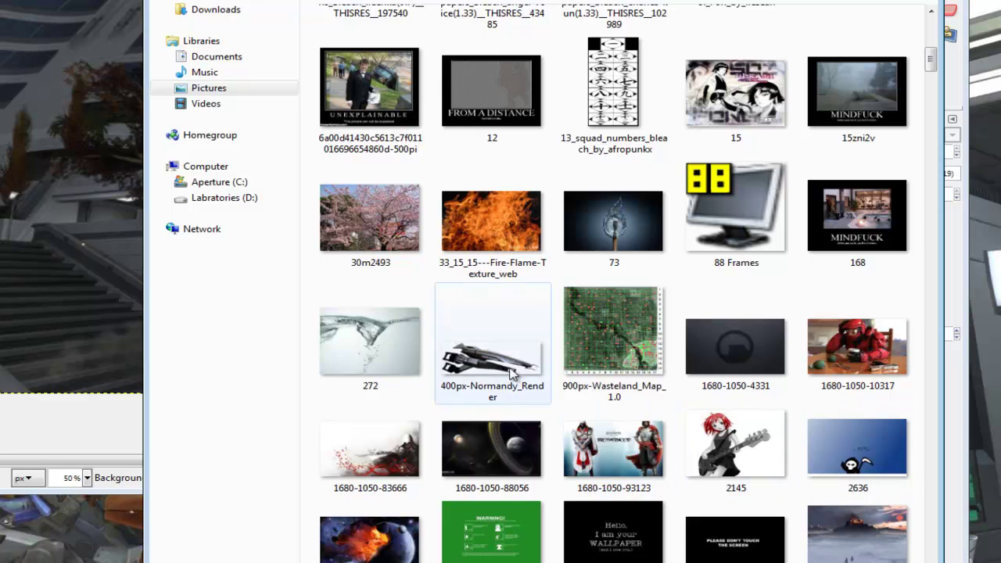
scroll(528, 374, "up", 9)
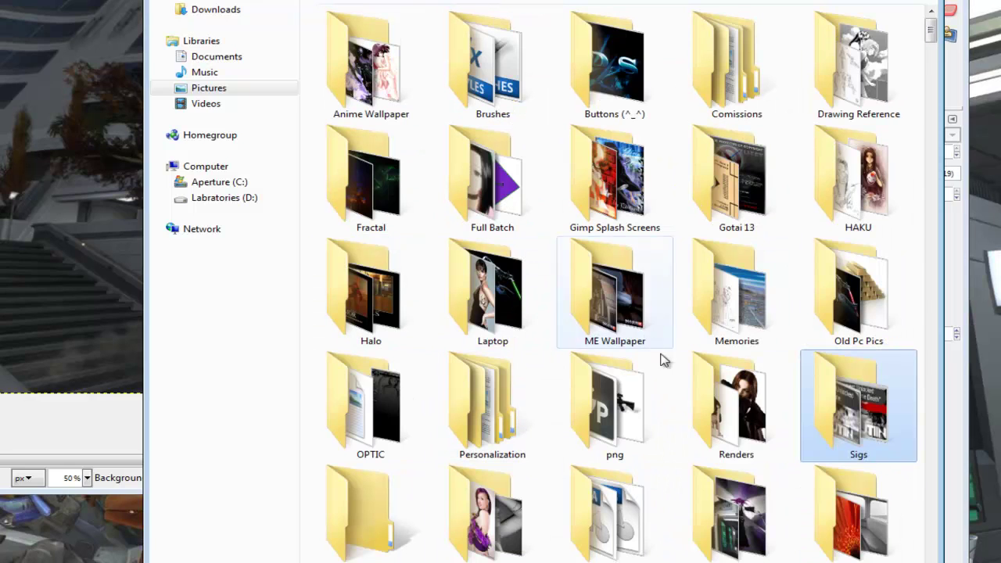
Find the dark portrait of a seated girl encircled by red swirls, preview it and close the preview.
scroll(618, 401, "down", 10)
scroll(618, 400, "down", 15)
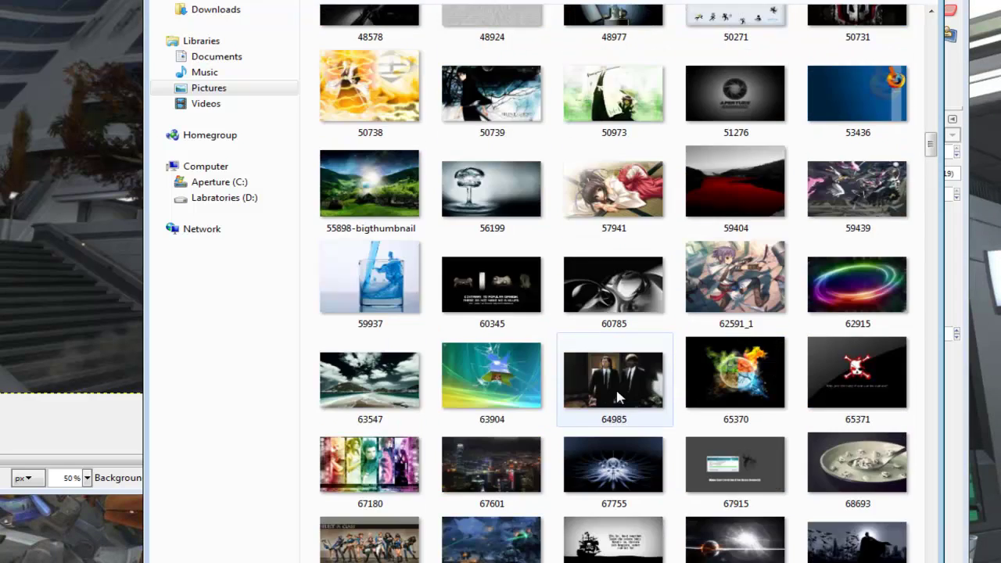
scroll(610, 352, "down", 20)
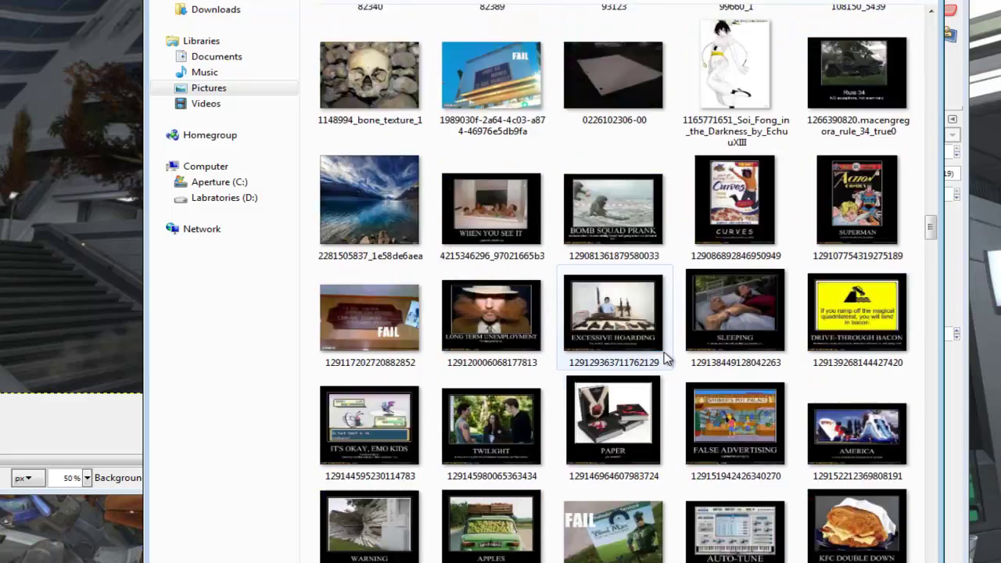
scroll(636, 358, "down", 20)
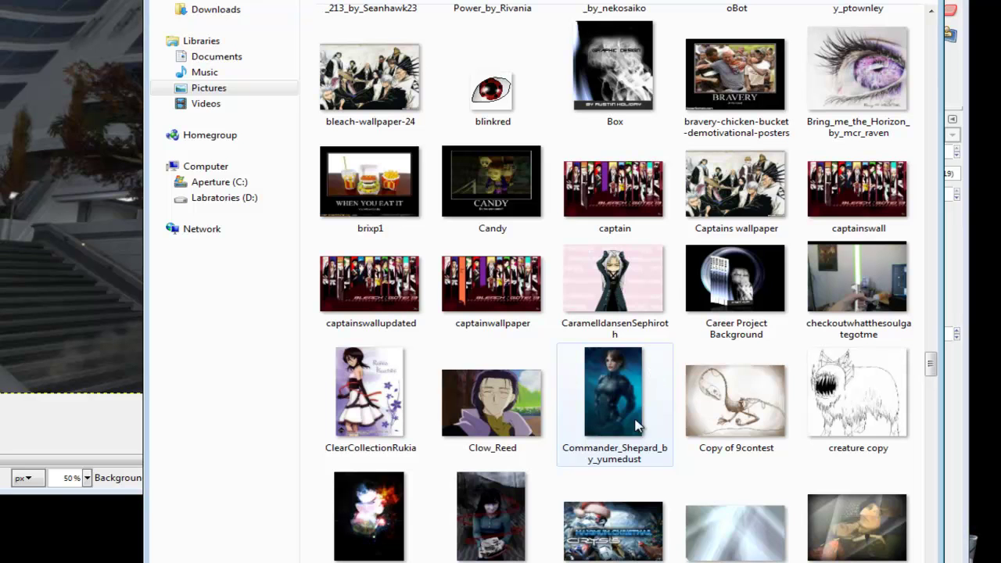
right_click(492, 520)
left_click(548, 52)
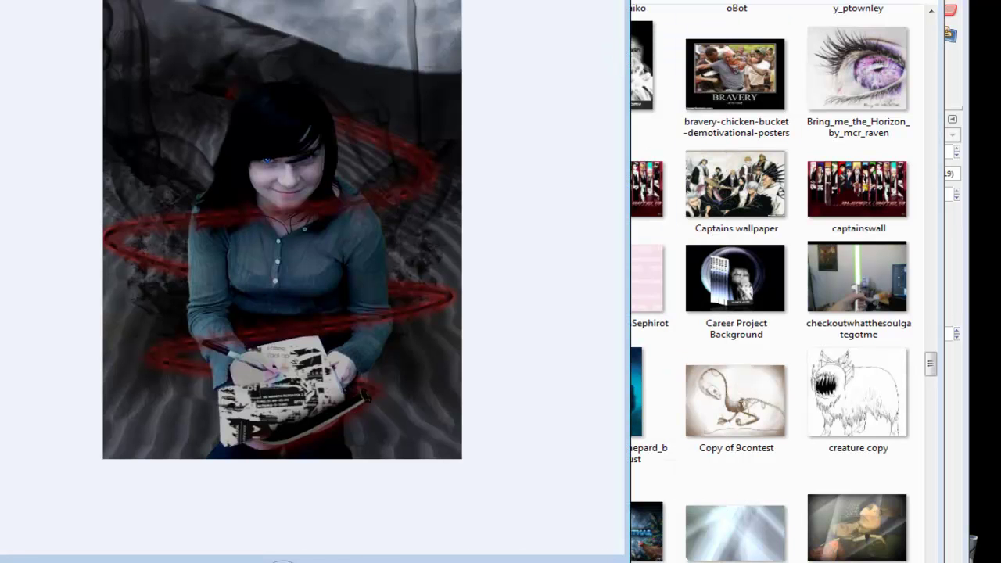
key("Right")
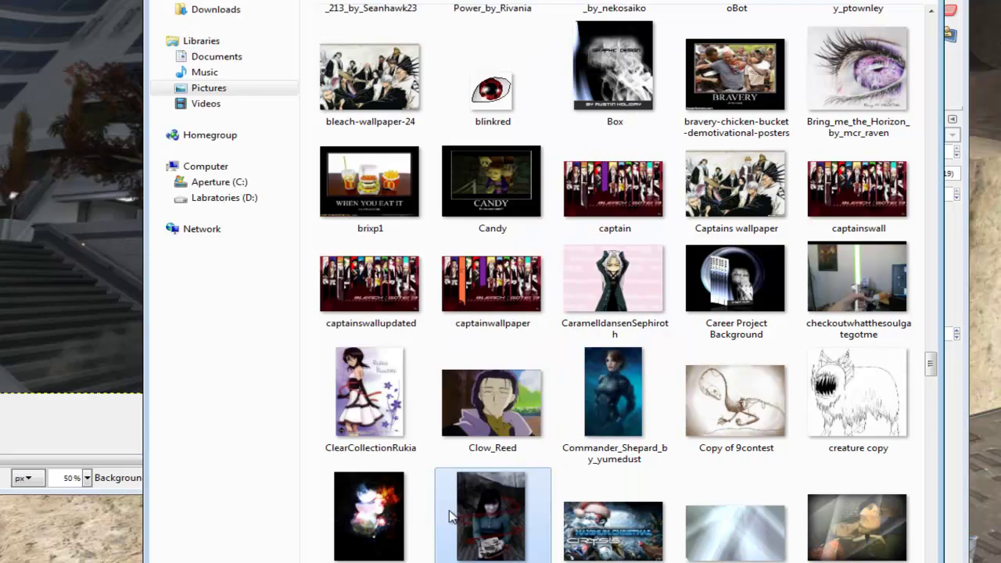
Preview the glowing portrait with flames and blue eyes on black, and close the preview.
right_click(381, 516)
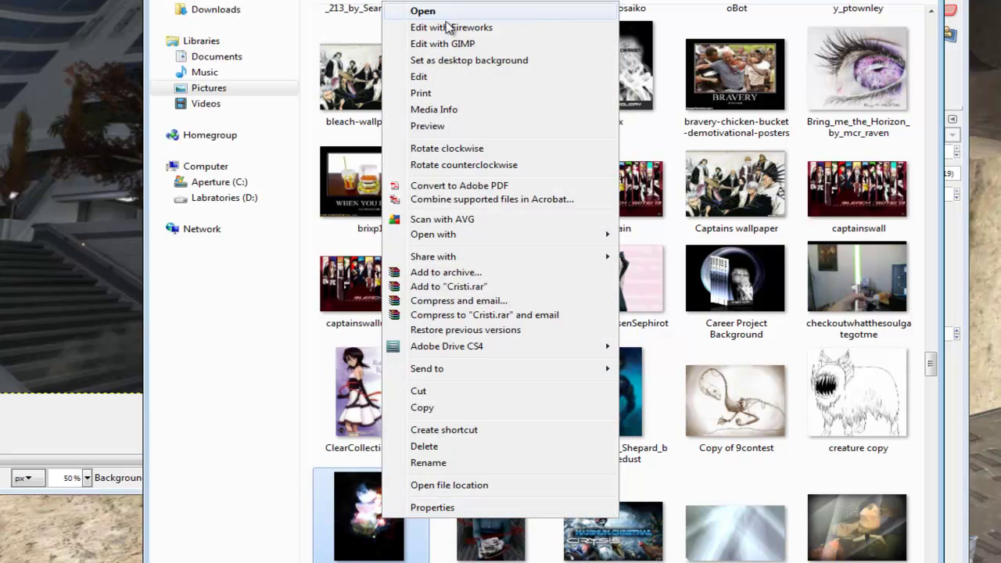
left_click(438, 127)
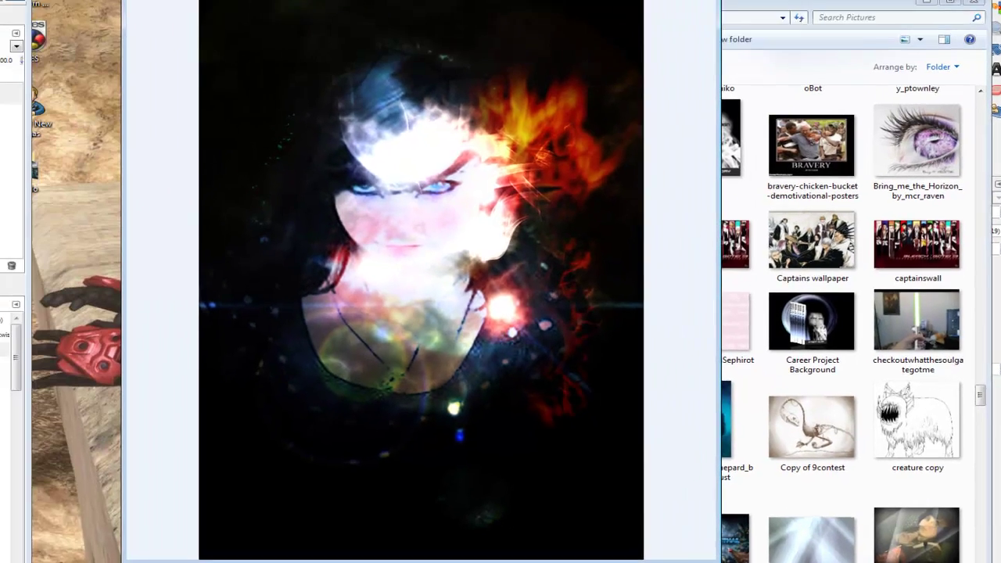
left_click(708, 2)
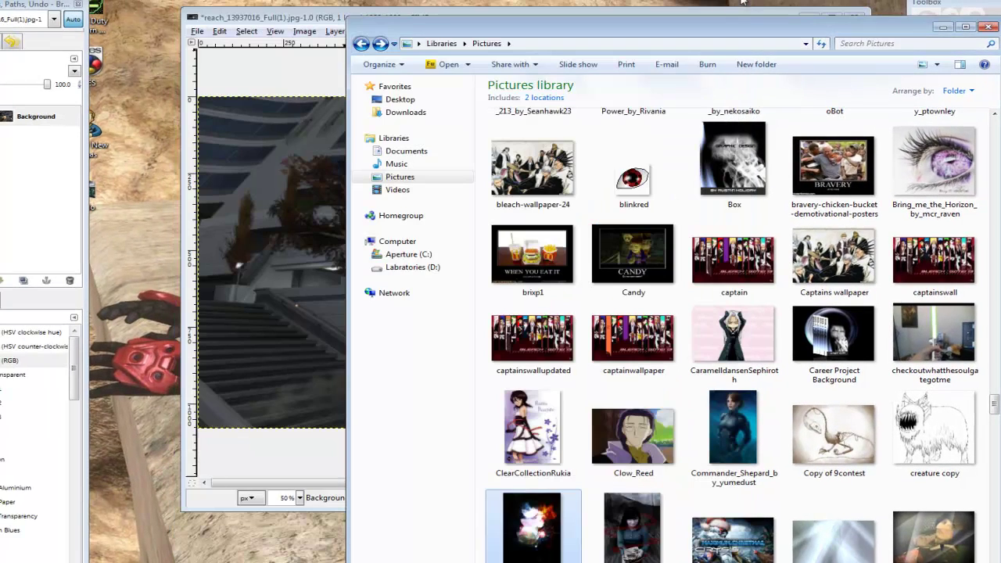
Preview the green lightsaber picture checkoutwhatthesoulgategotme and close the preview.
left_click(891, 313)
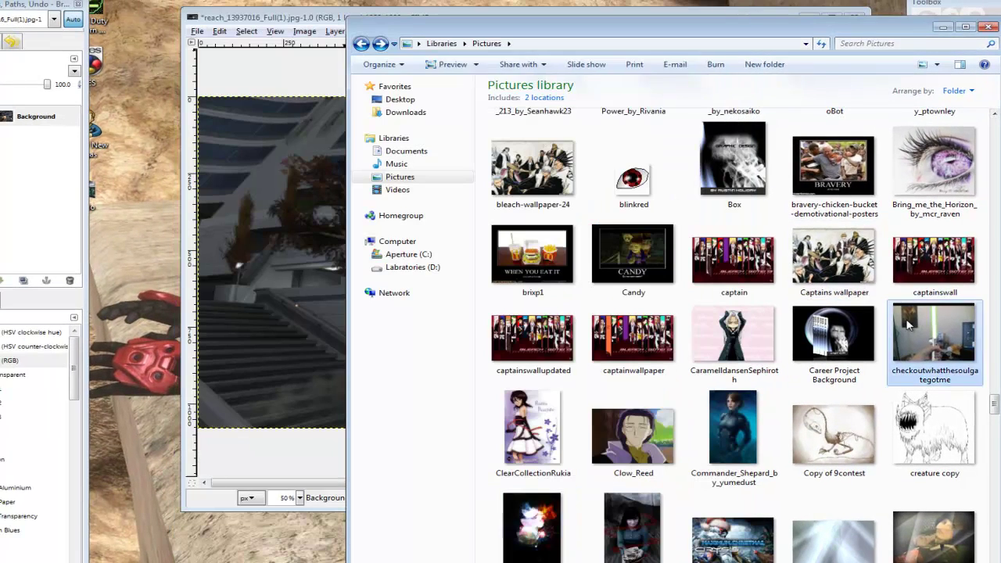
right_click(908, 325)
left_click(817, 215)
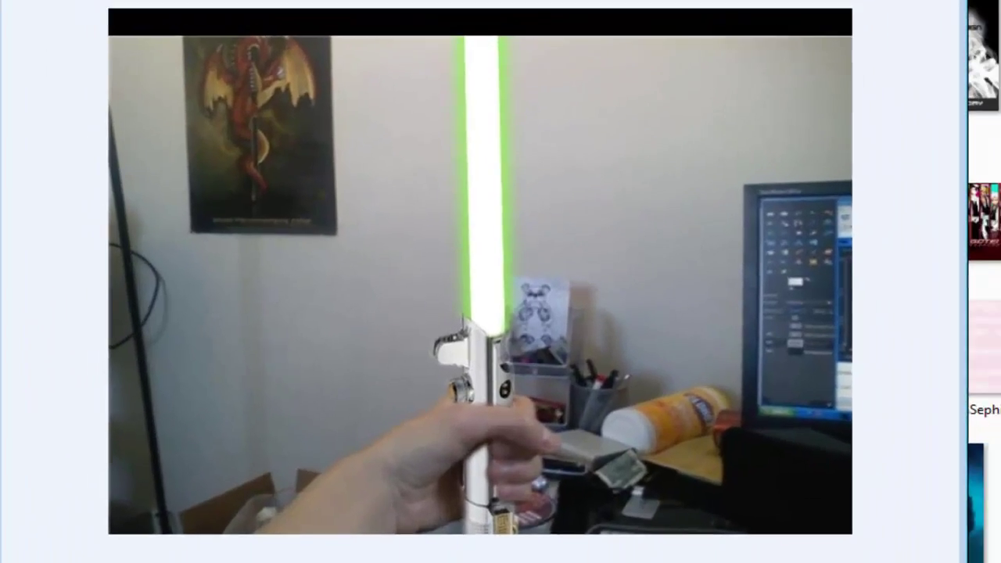
left_click(972, 3)
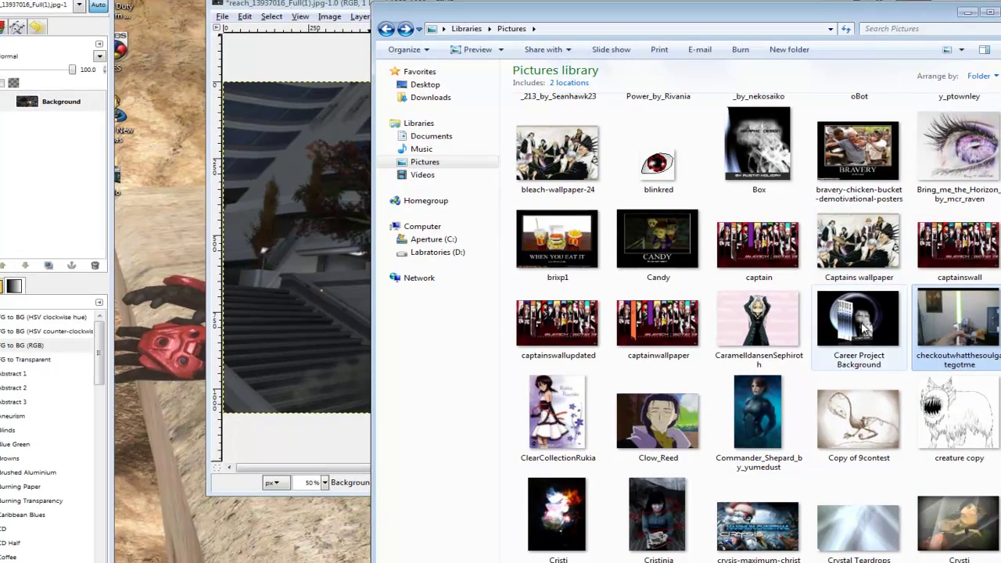
Preview the Career Project Background picture and close the preview.
right_click(863, 325)
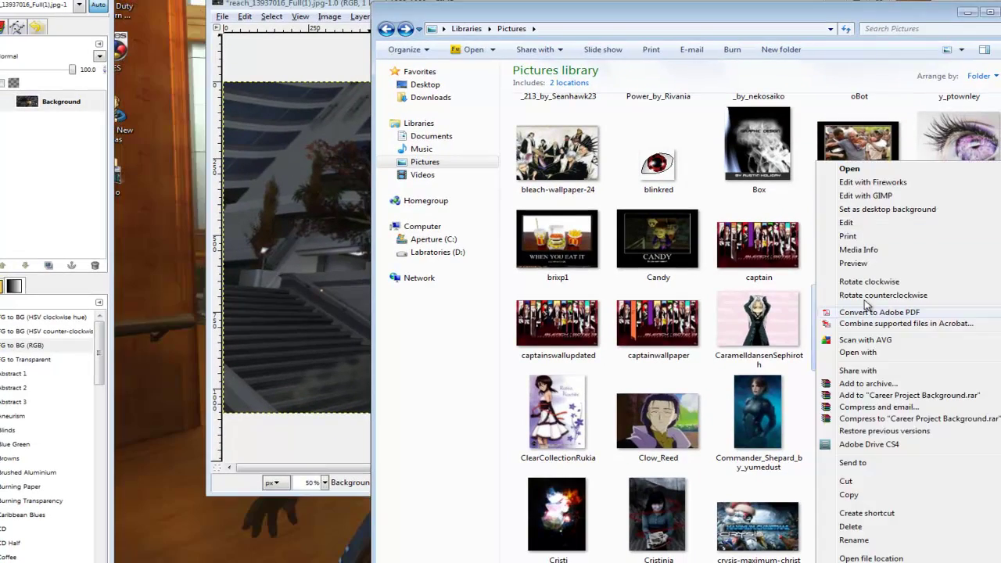
left_click(851, 267)
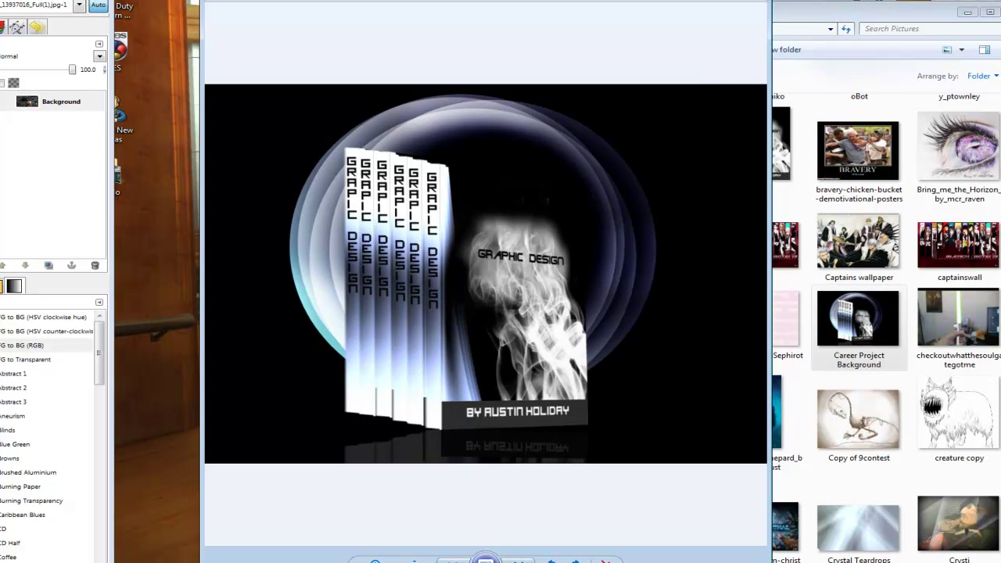
key("alt+F4")
Find the Gimp Alchemist Wallpaper picture further down the library, preview it and close the preview.
scroll(797, 274, "down", 15)
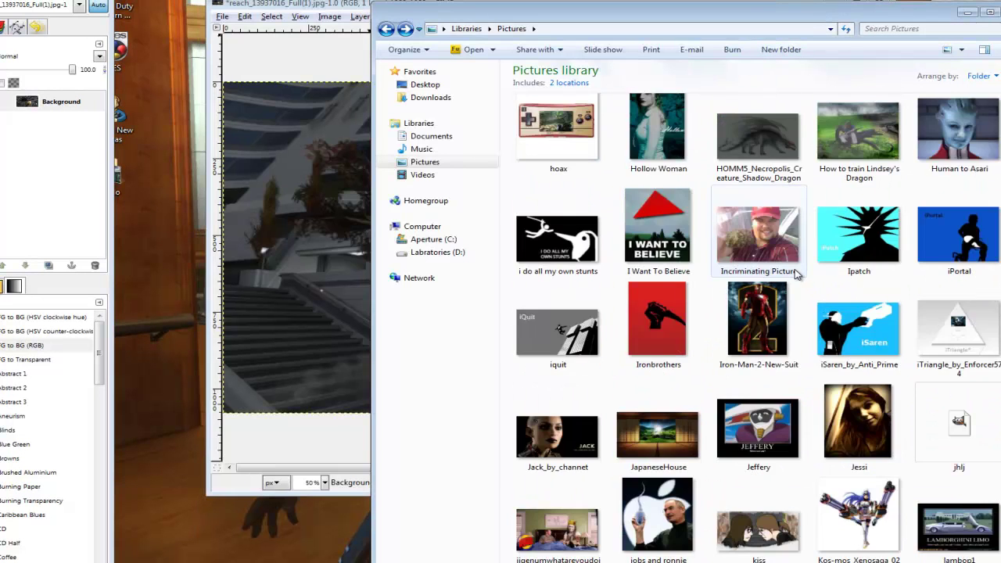
scroll(797, 273, "up", 5)
right_click(674, 275)
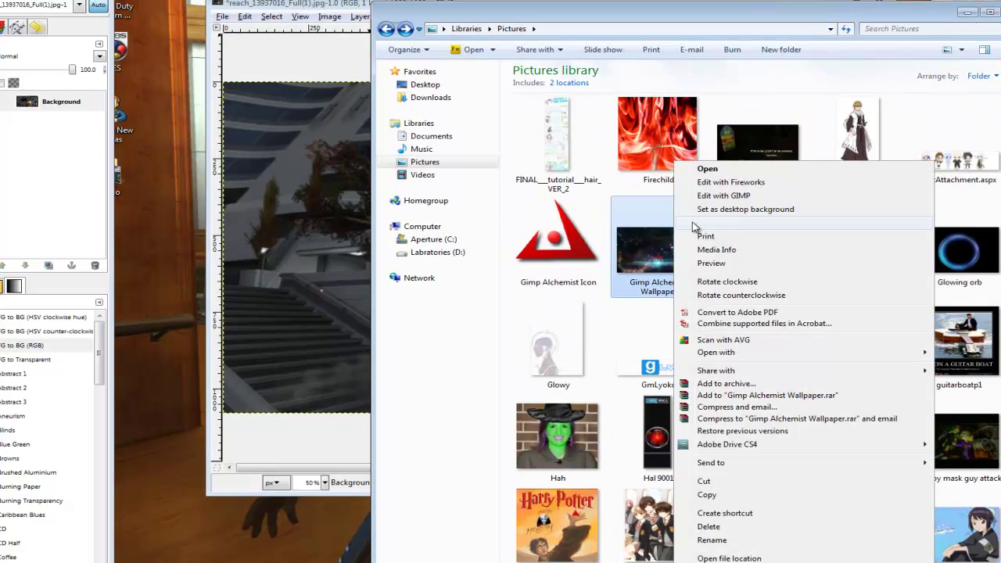
left_click(709, 265)
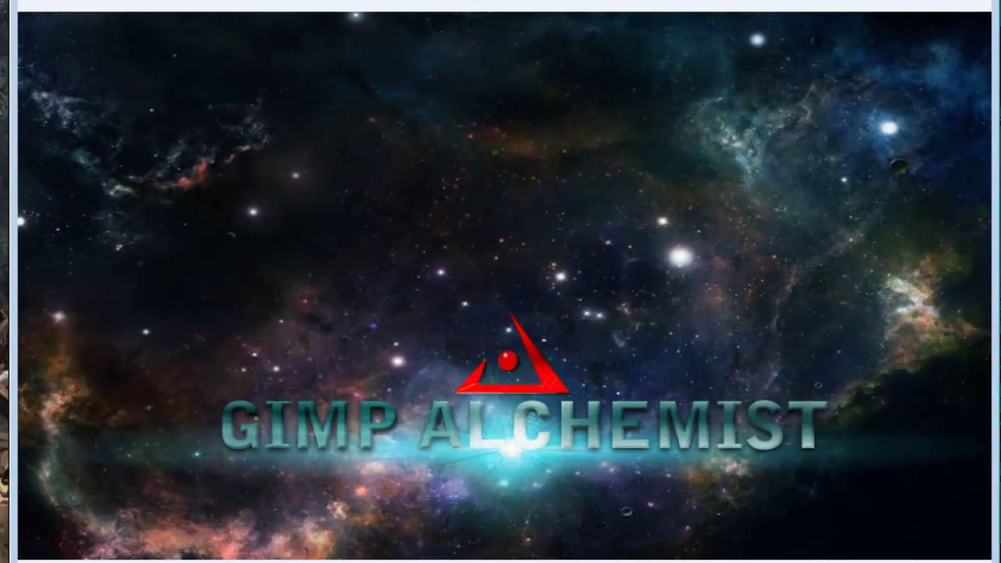
key("alt+F4")
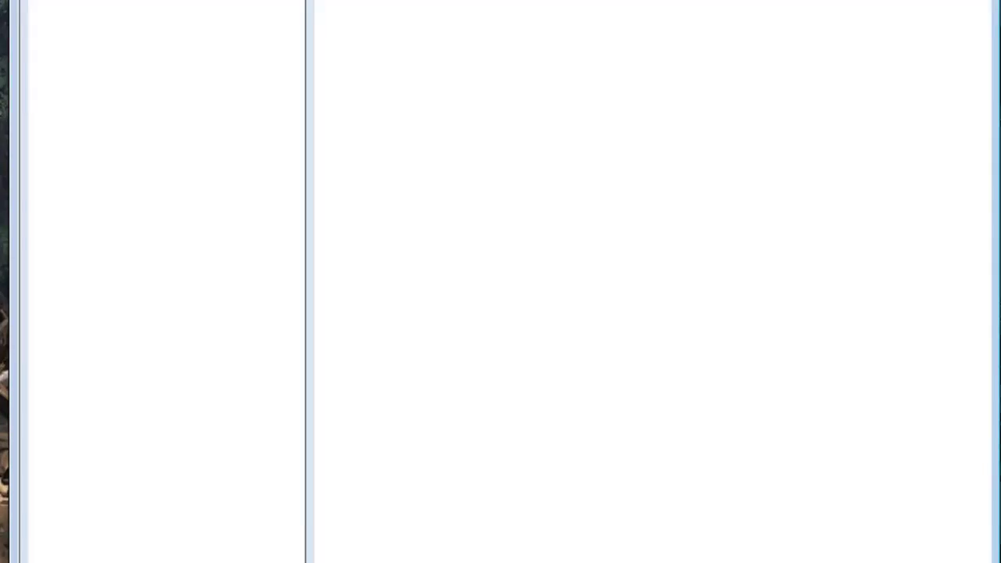
Find the Harry potters new adventure picture in the library and open its preview.
scroll(739, 194, "down", 5)
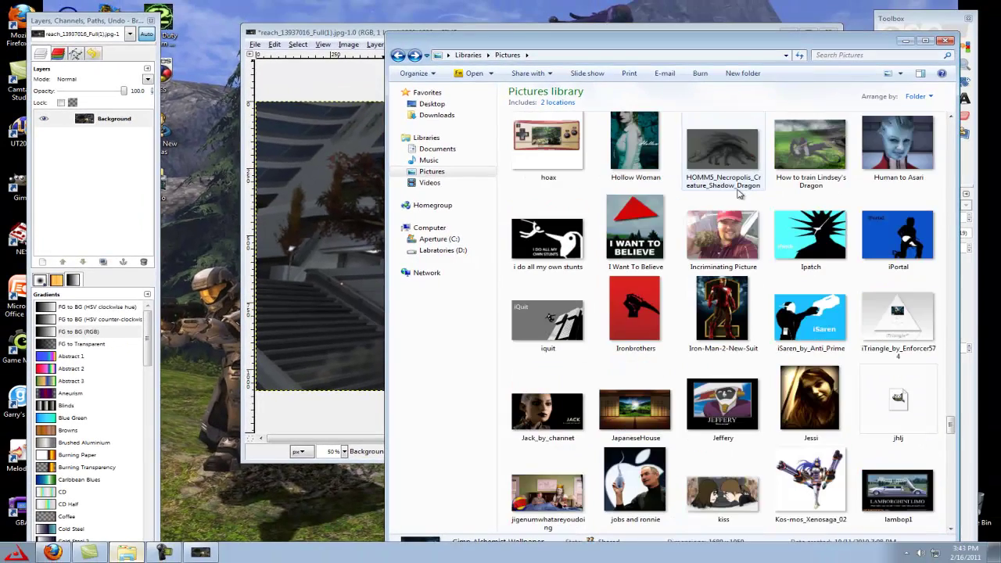
scroll(739, 194, "up", 2)
right_click(572, 197)
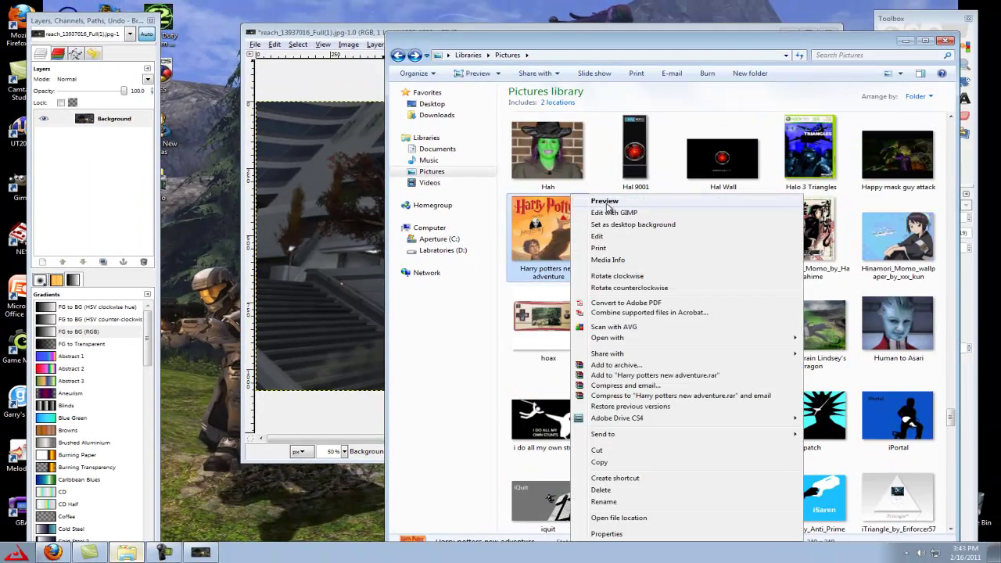
left_click(608, 205)
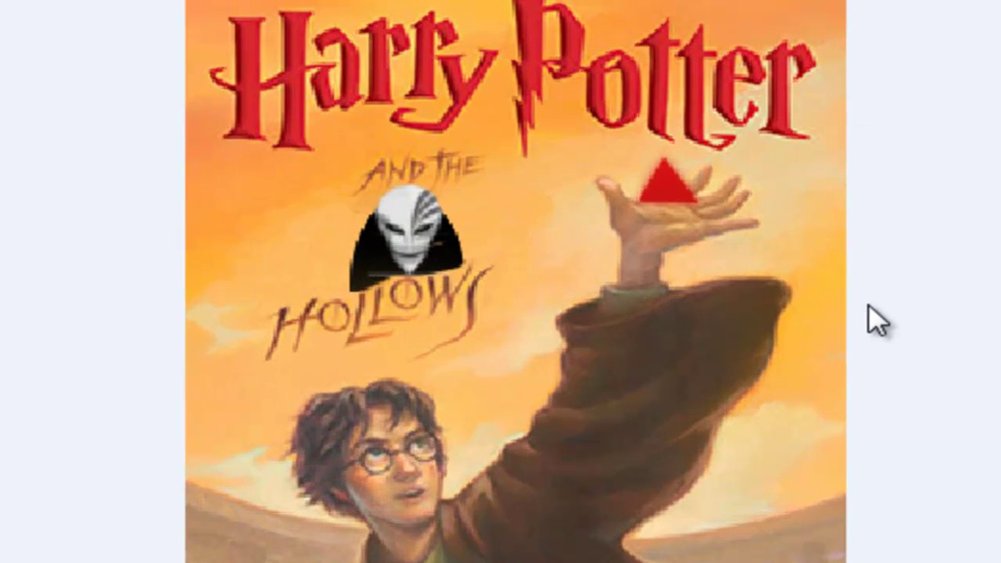